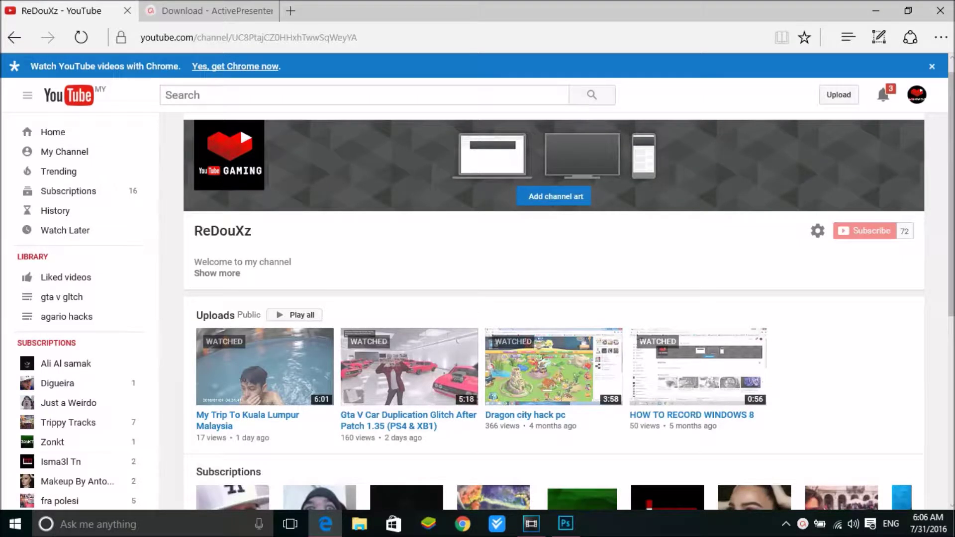
key(ctrl+Tab)
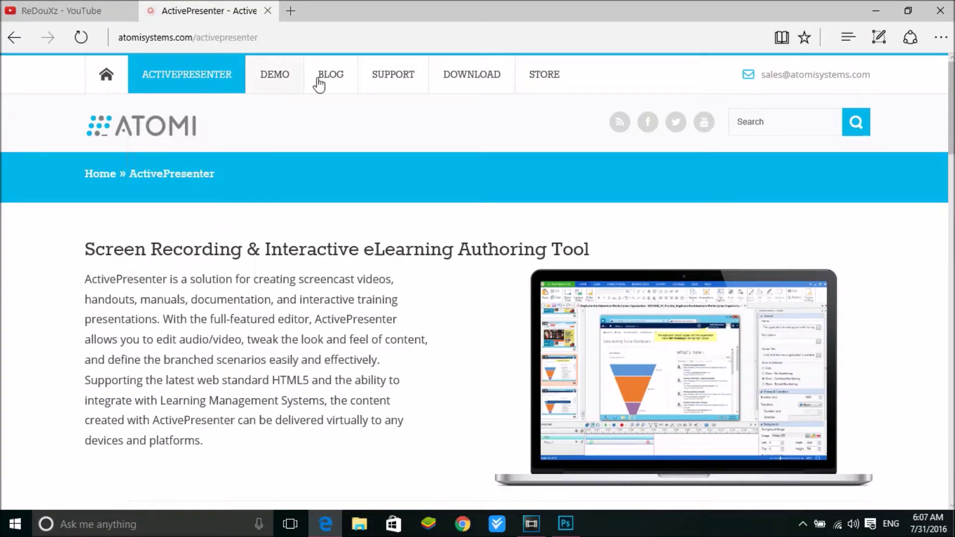
click(472, 75)
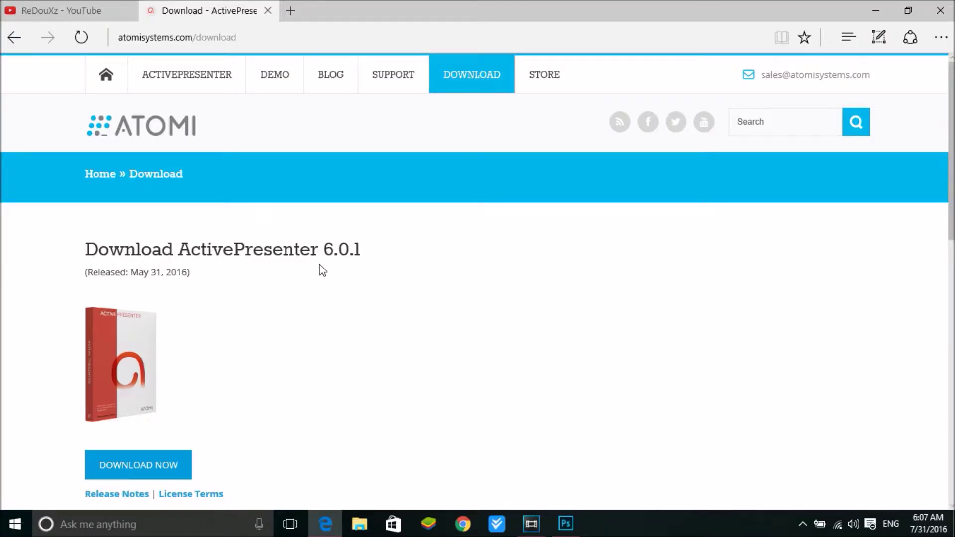
Step: Start the ActivePresenter 6.0.1 installer download from the Atomi Systems download page
click(137, 470)
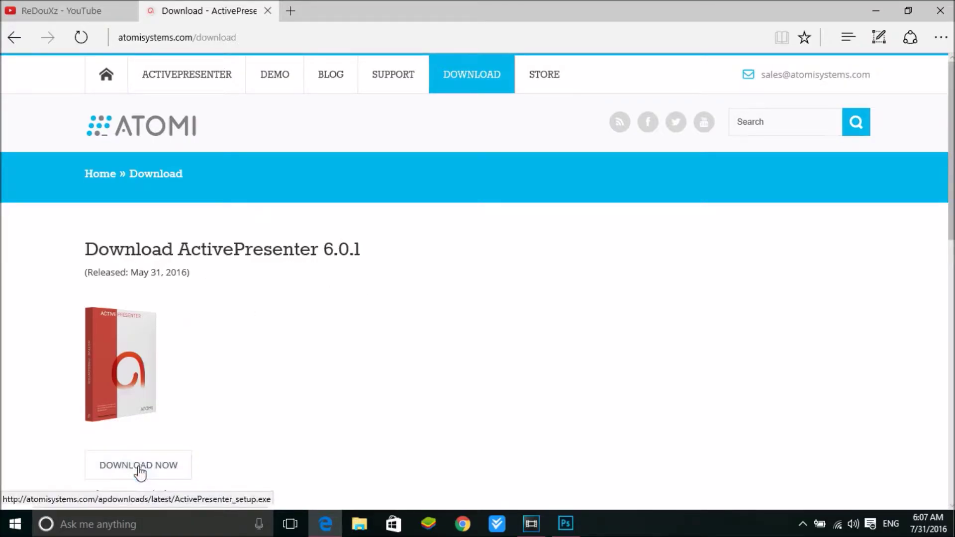
click(152, 465)
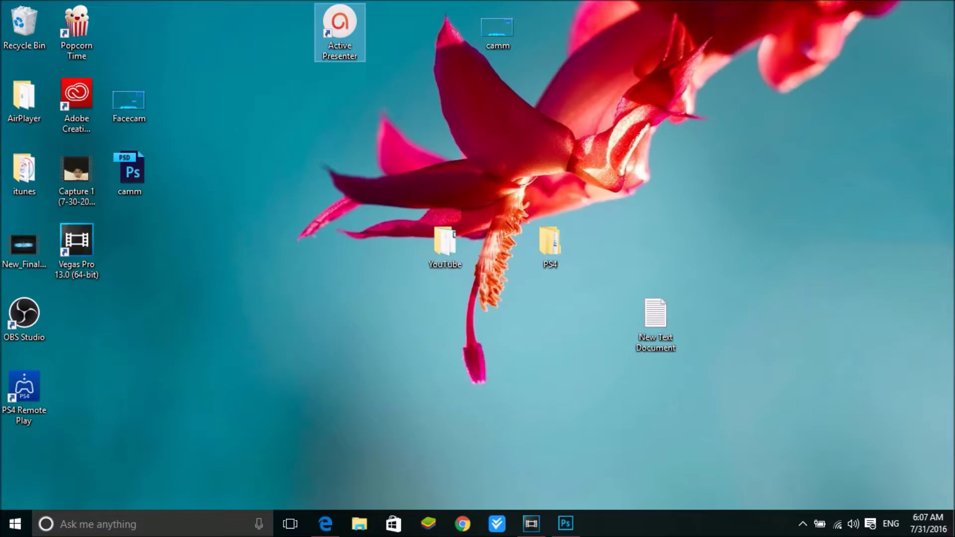
Step: Drag the Active Presenter shortcut from the desktop top down beside the YouTube folder
click(274, 137)
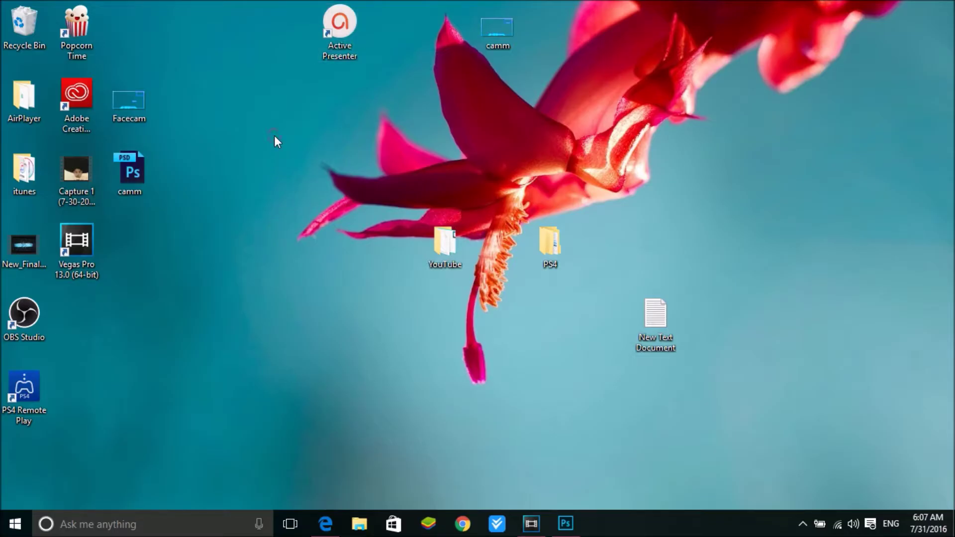
drag(330, 6, 316, 250)
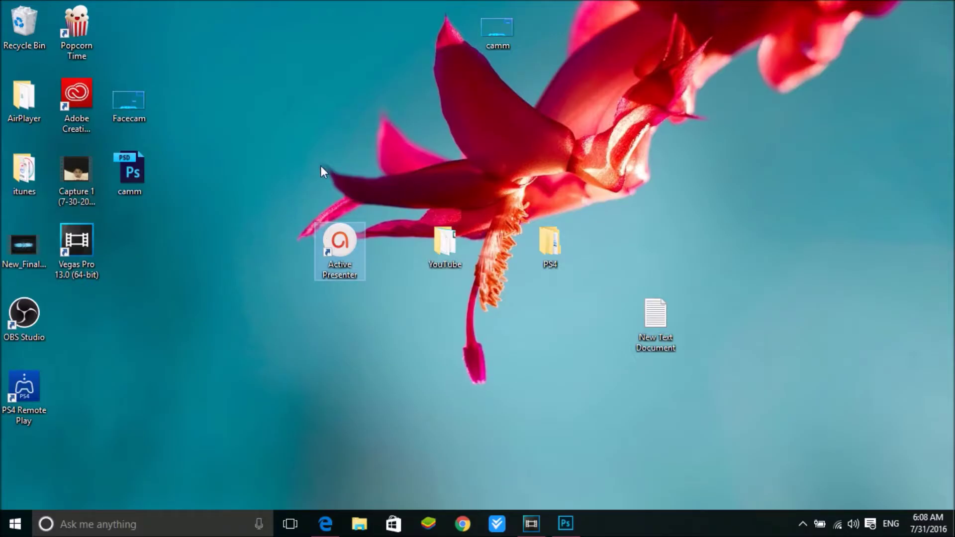
click(319, 166)
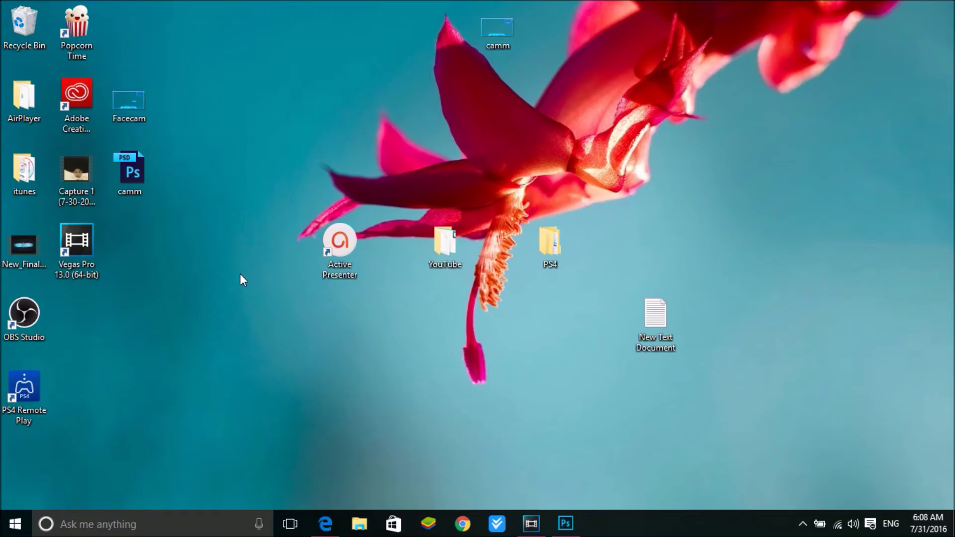
Step: Restore Edge from the taskbar and switch to the YouTube channel tab
click(15, 524)
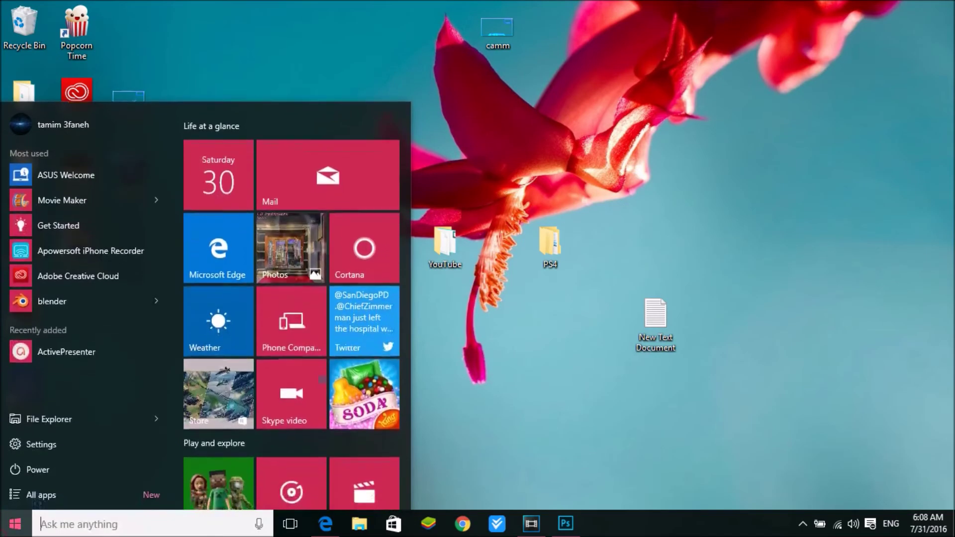
click(328, 524)
click(60, 11)
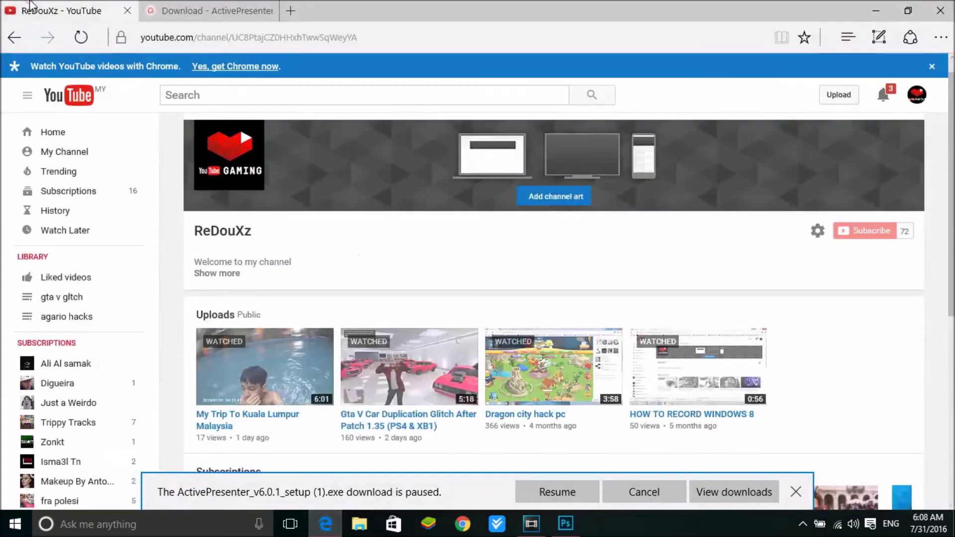